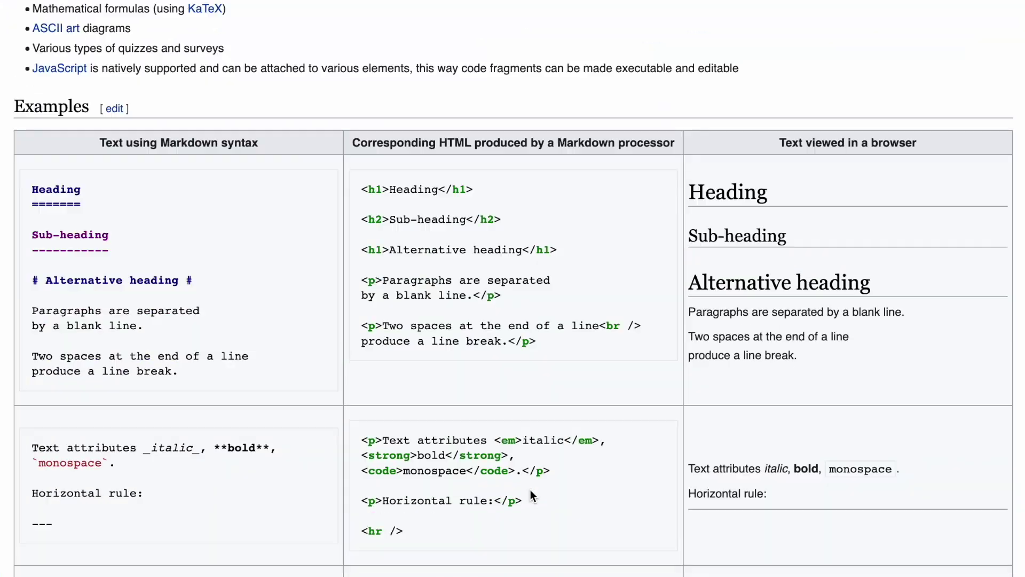
scroll(530, 489, "down", 3)
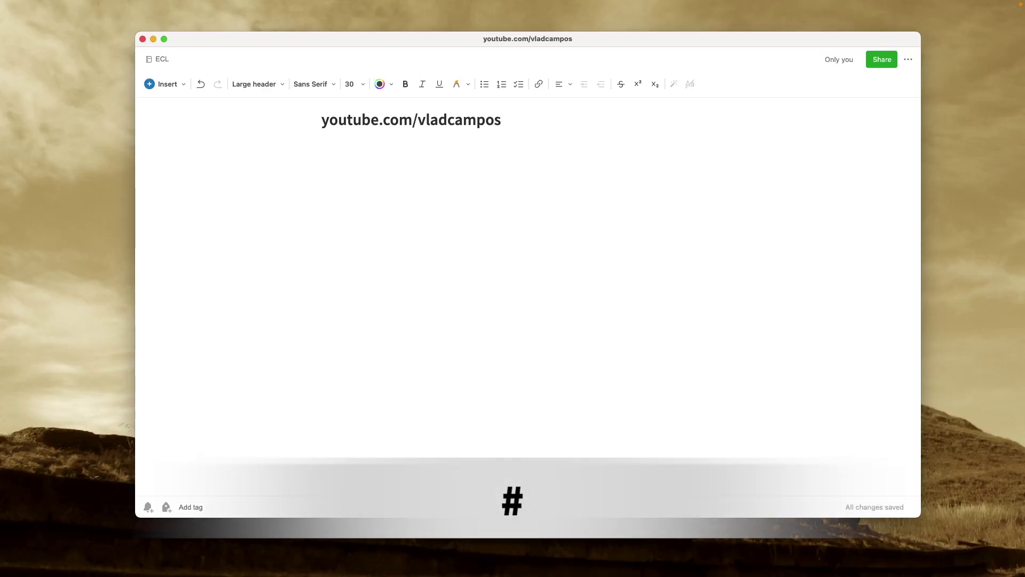
- Type the '# Large Header' line, then start the '## Medium' header line below it
type(" Large Header")
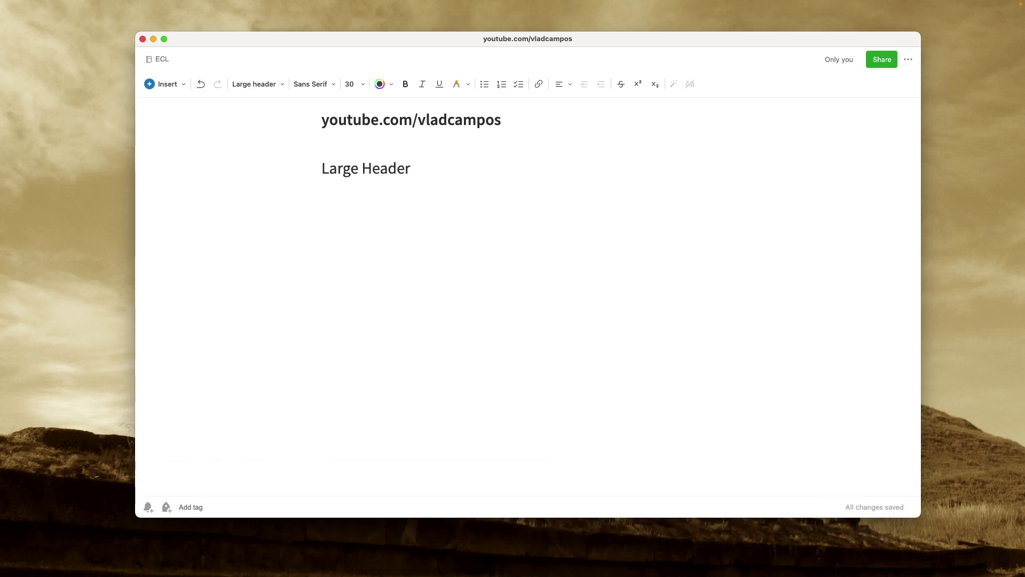
key("Return")
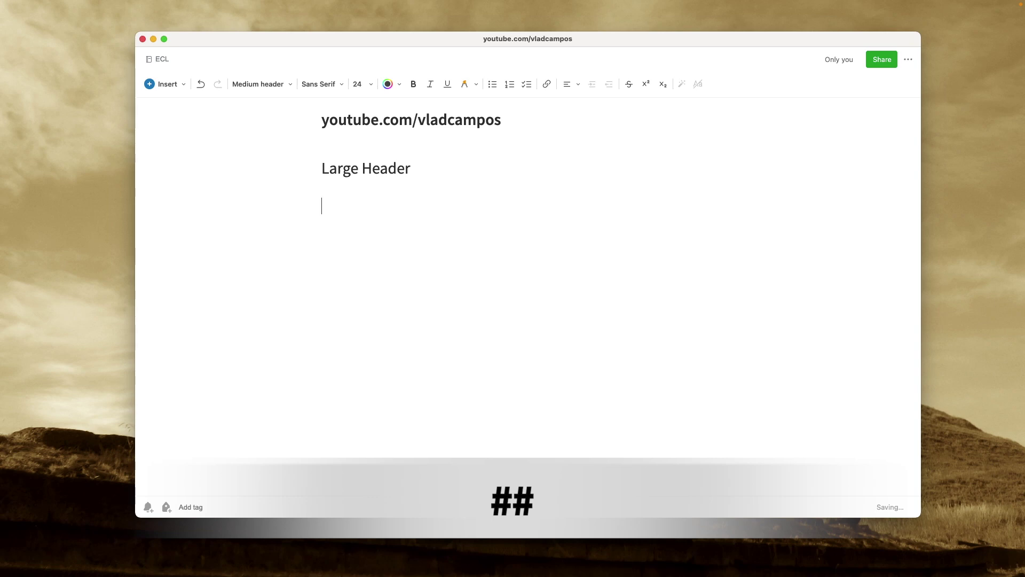
type("Medium")
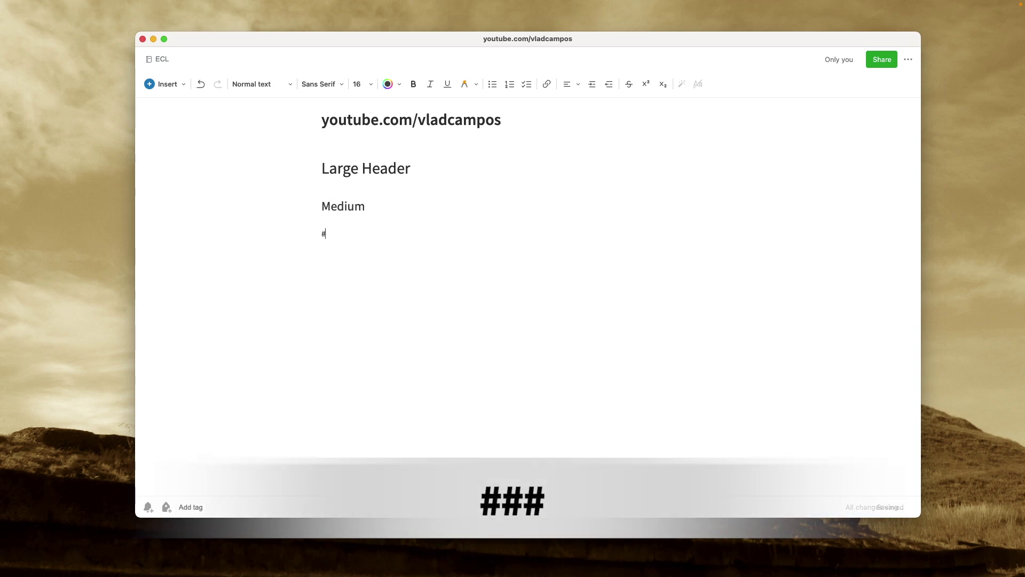
type("mall")
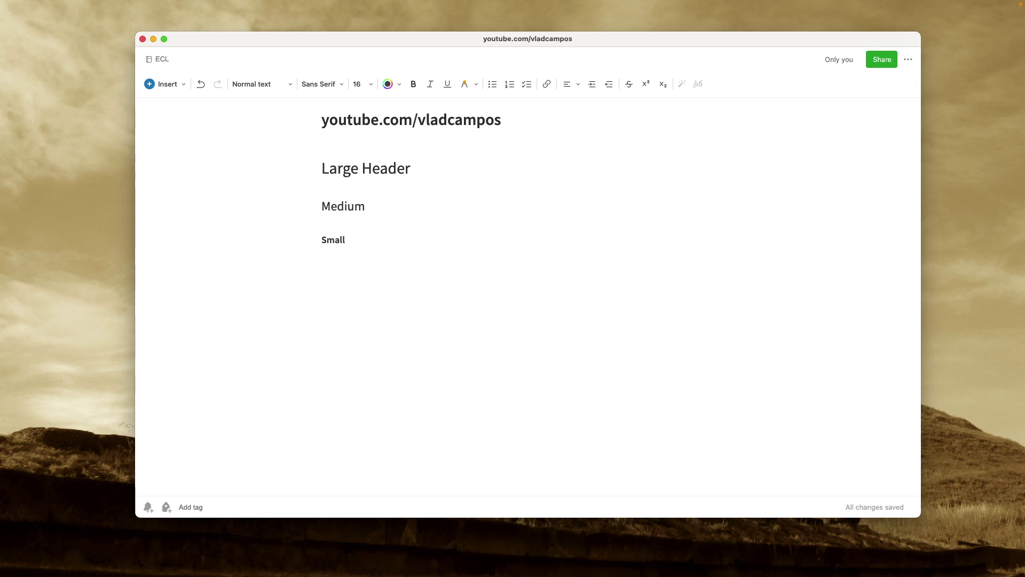
- Build the Item 1–3 checklist, finish the A, B, C bulleted list, and begin a '+' line
type("[")
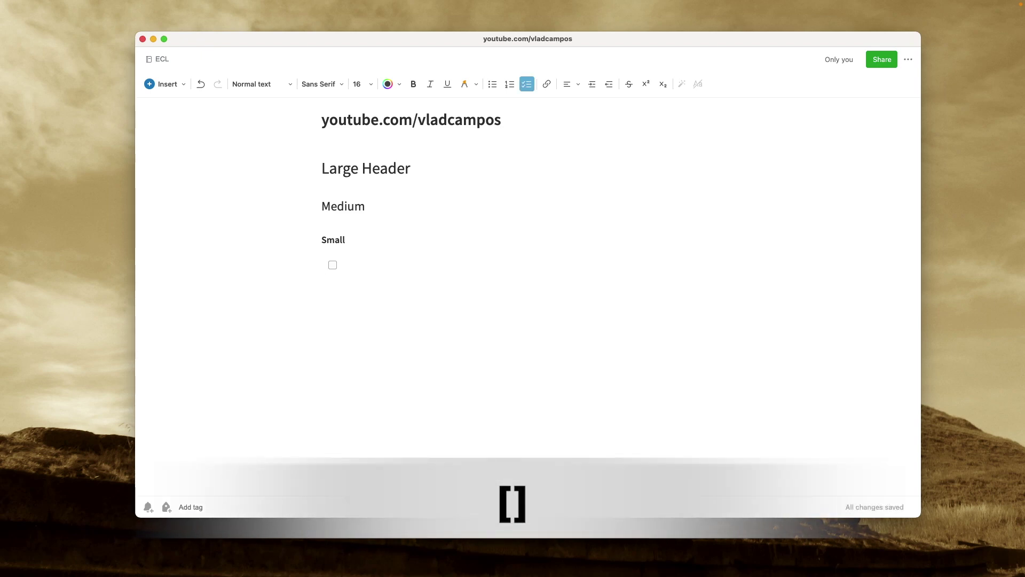
type("Item 1")
key("Return")
type("Item")
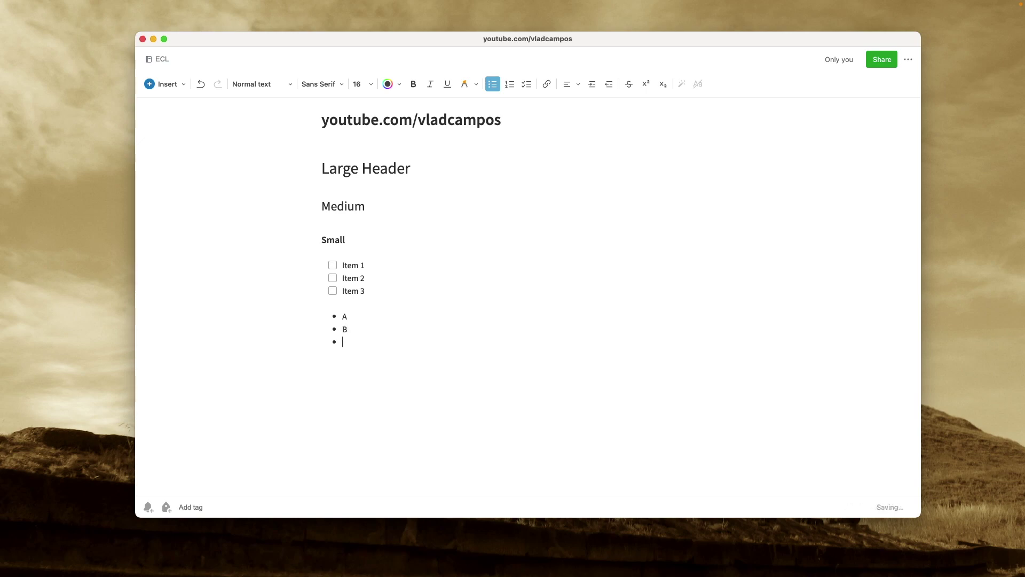
key("Return")
key("Return")
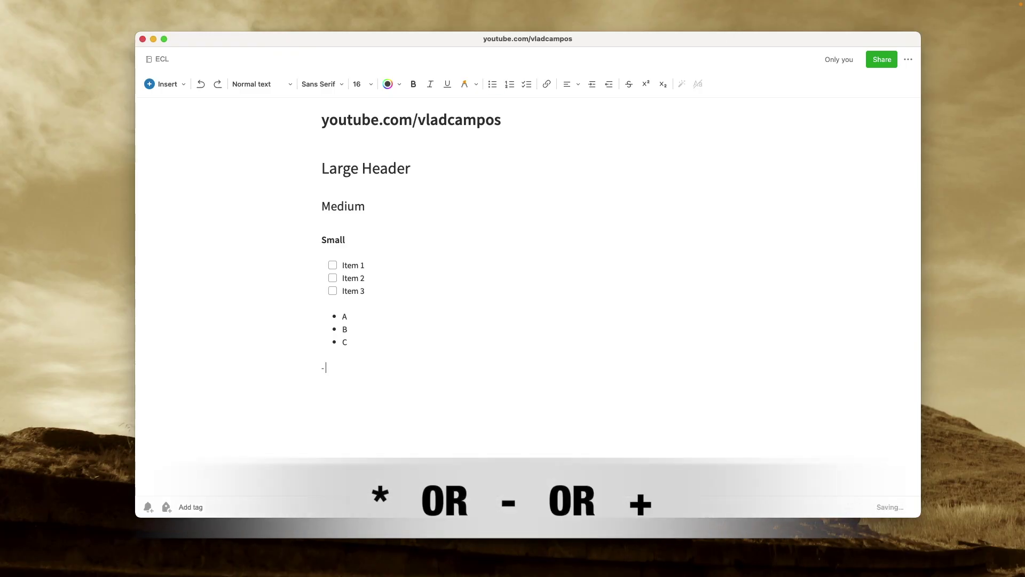
type("+")
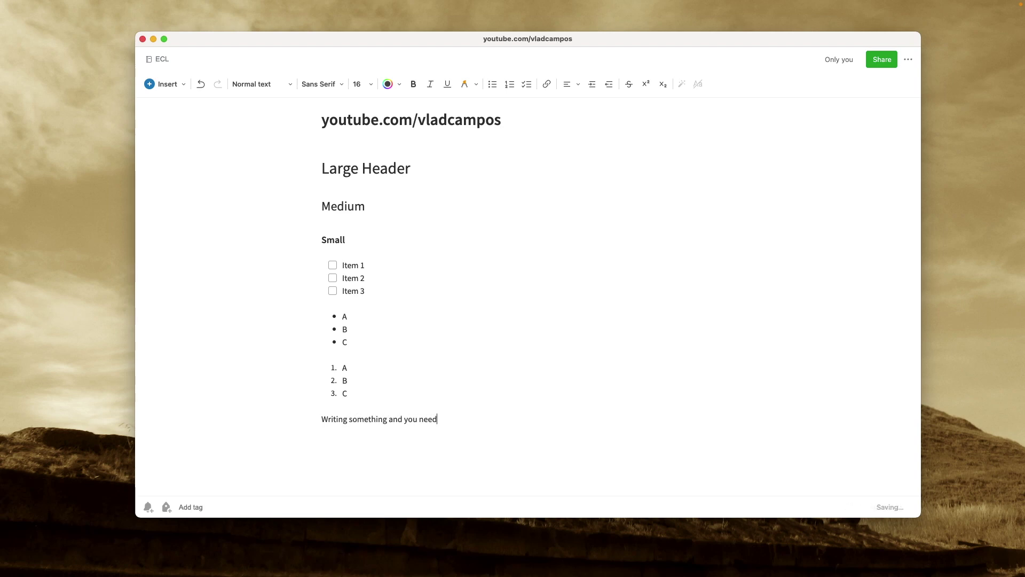
- Finish typing the line 'Writing something and you need a'
type("a")
- Make a divider with ---, undo it, then recreate the horizontal rule by typing ***
type("---")
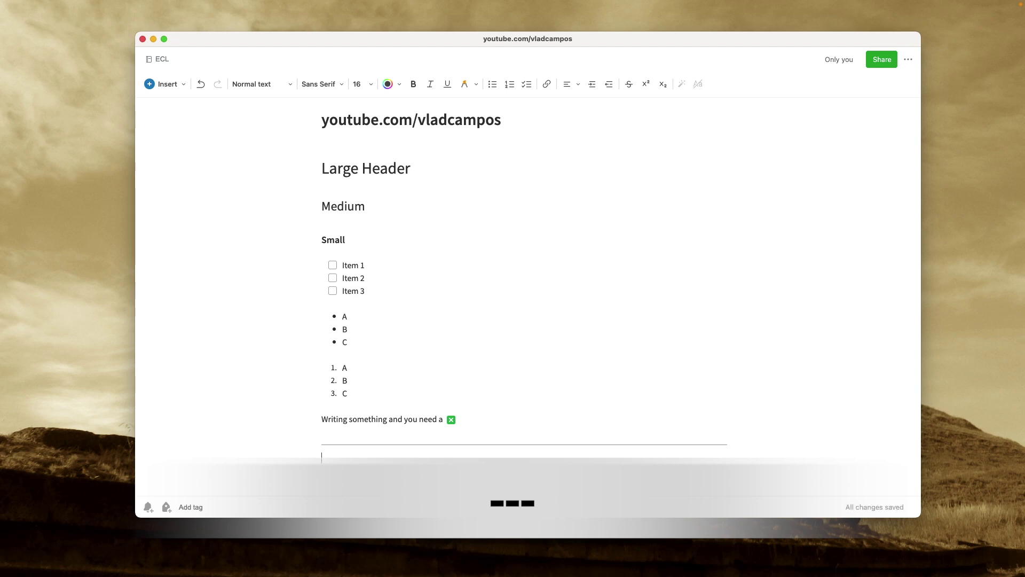
key("BackSpace")
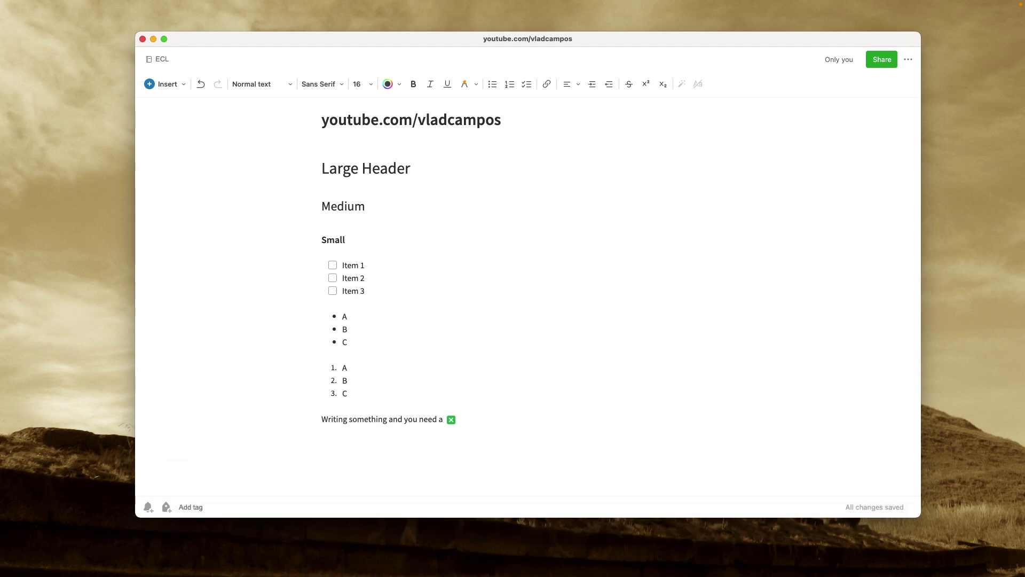
type("***")
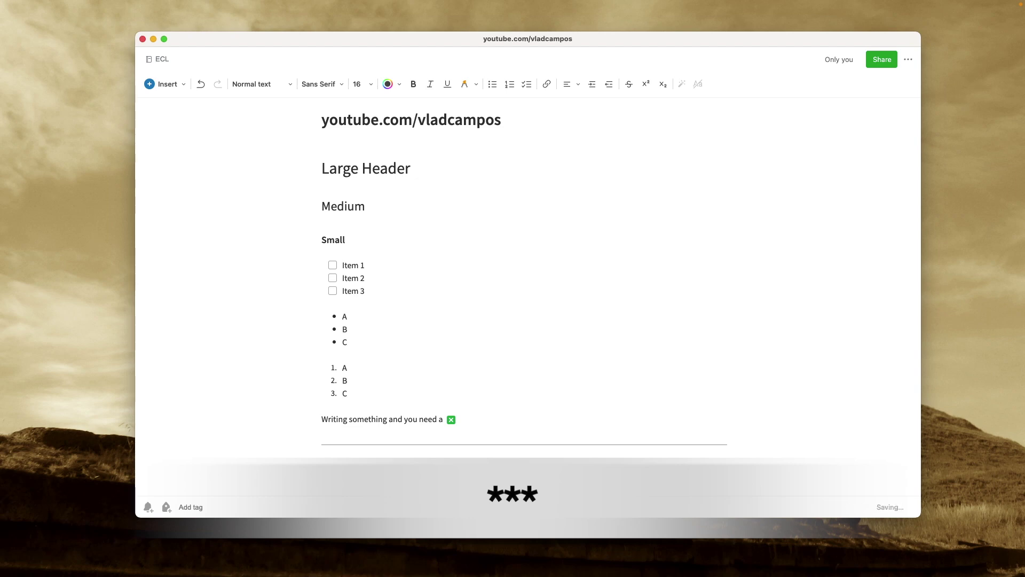
type("===")
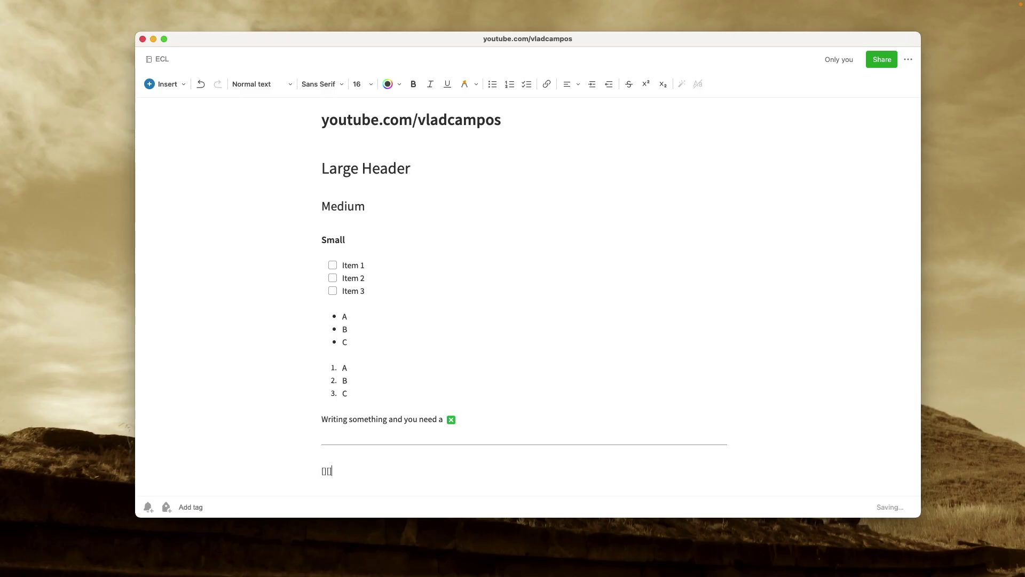
- Insert a one-row three-column table, then a two-row four-column table beneath it
type("[]")
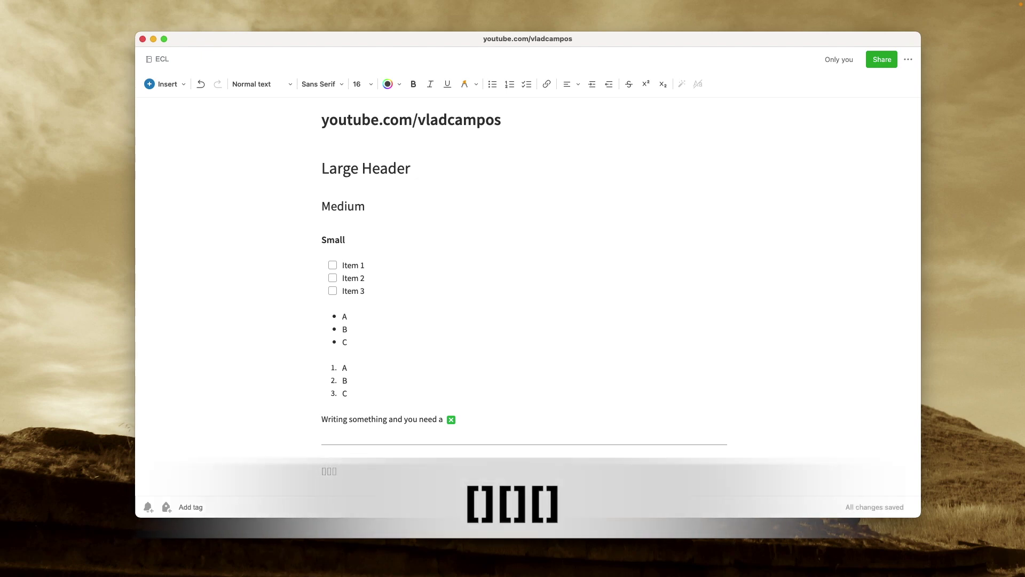
key("Return")
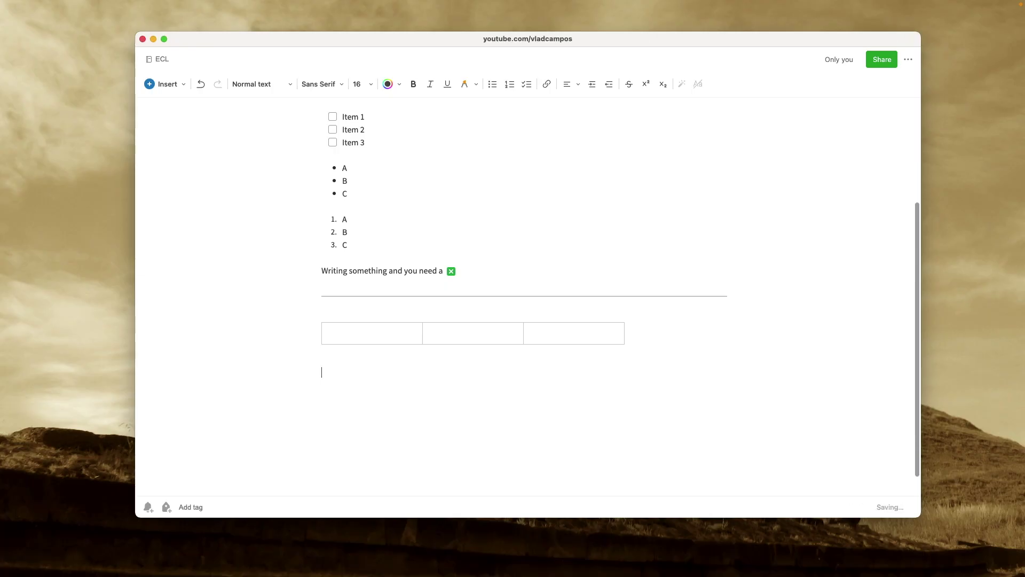
type("]")
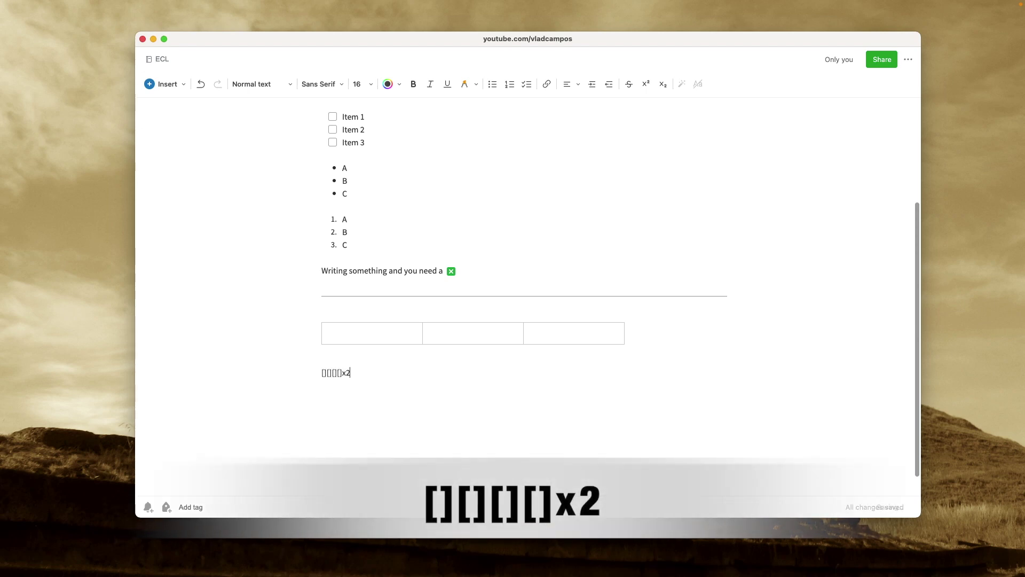
key("Return")
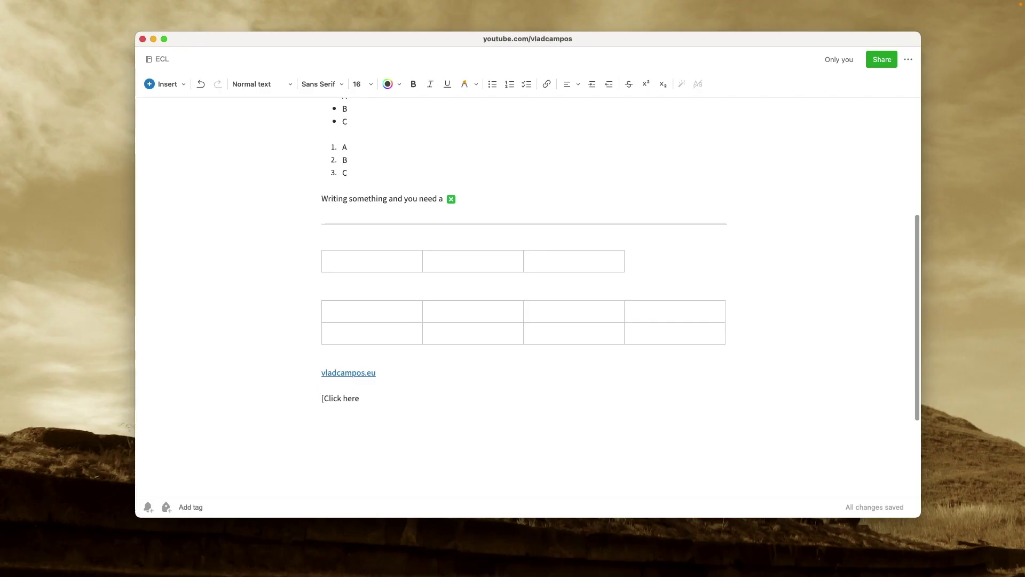
type("ick here](")
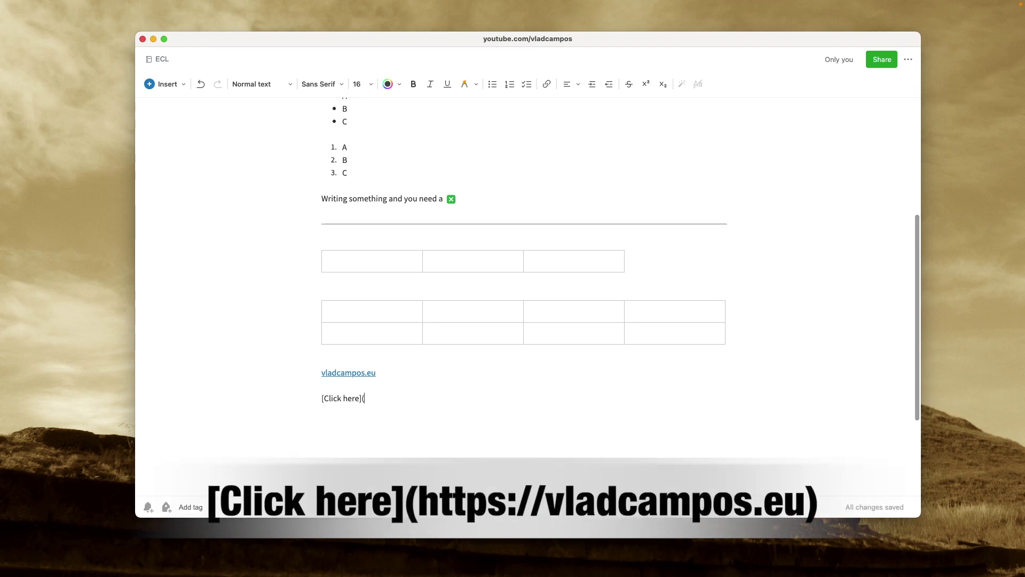
type("https://vladcampos.e")
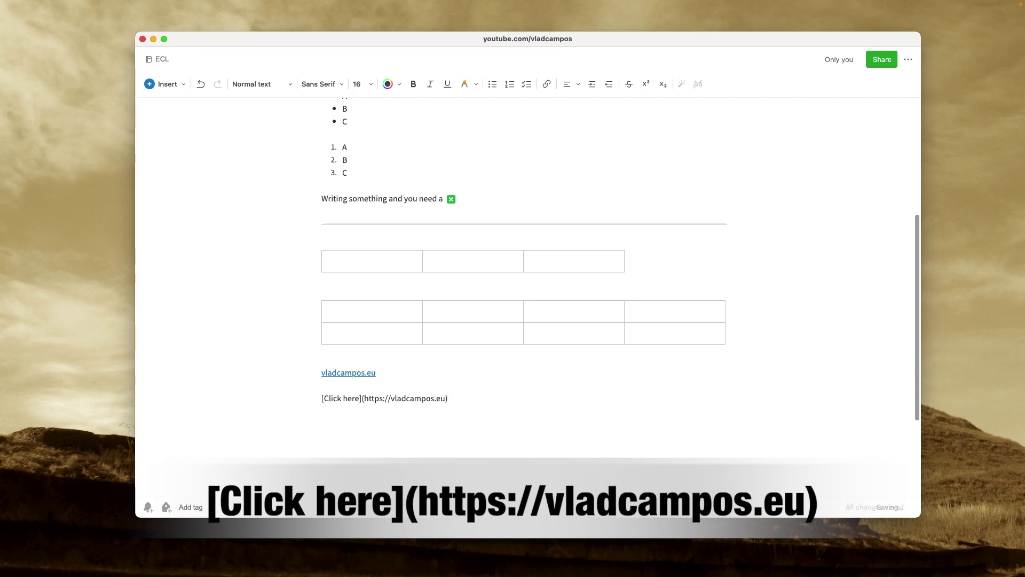
type("u) t")
type("o v")
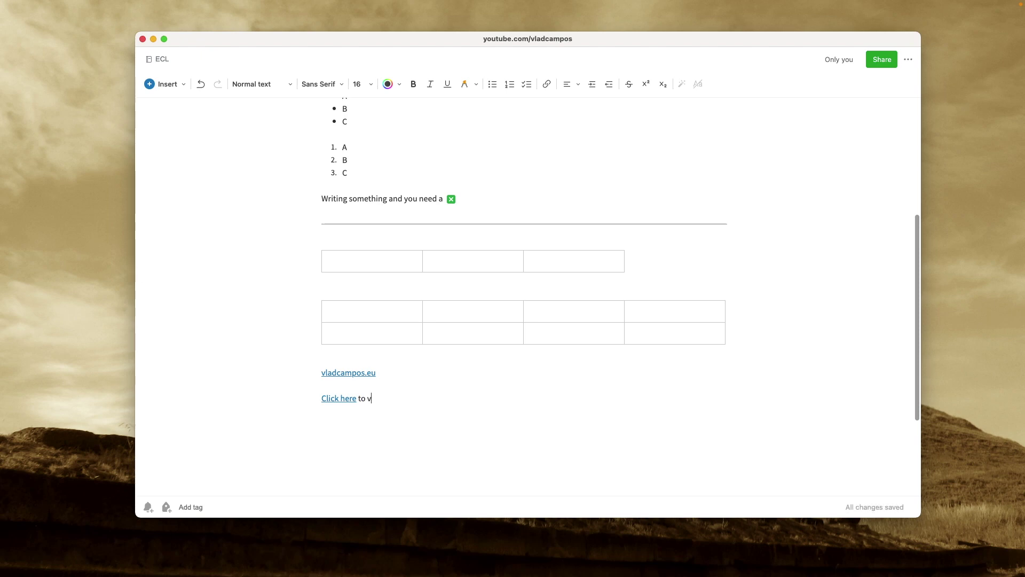
type("isit")
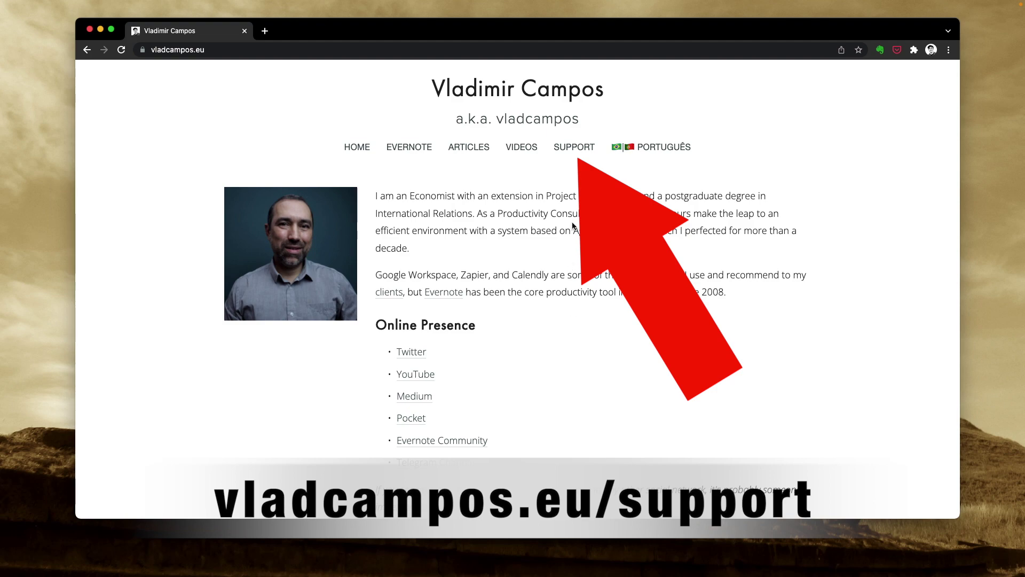
left_click(571, 148)
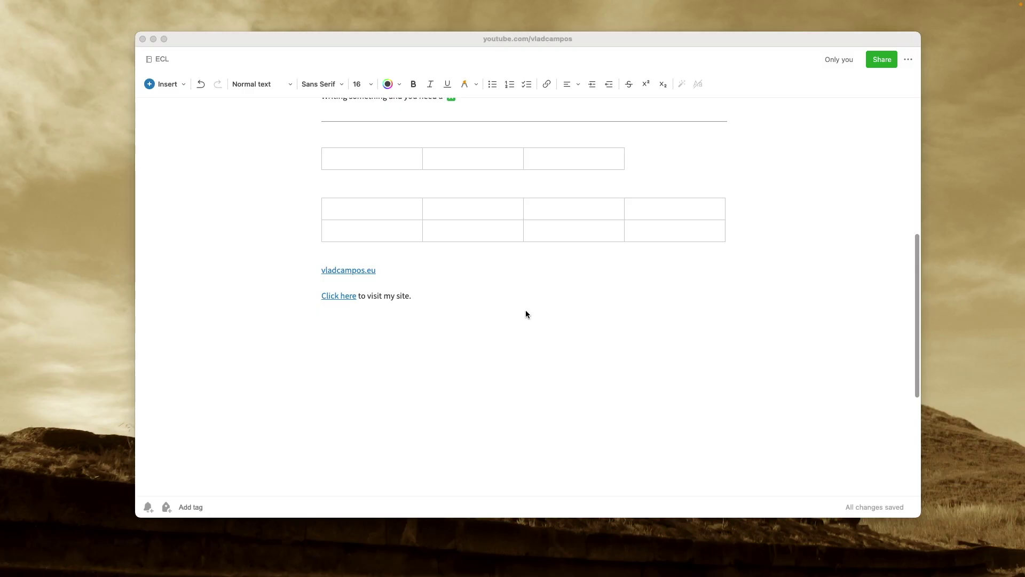
left_click(525, 314)
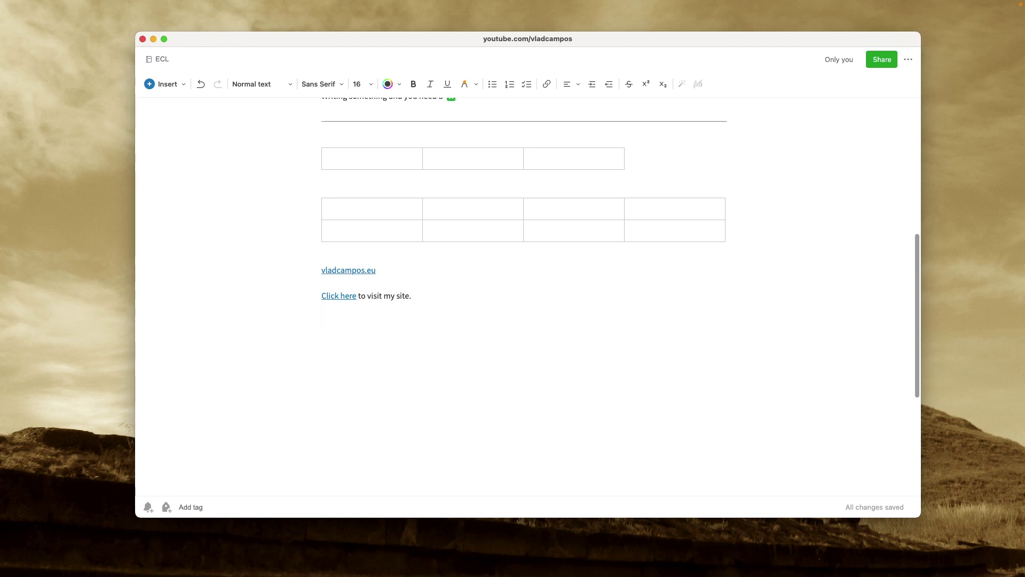
- Insert a ``` code block, then type `Write` as inline code on a new line
type("```")
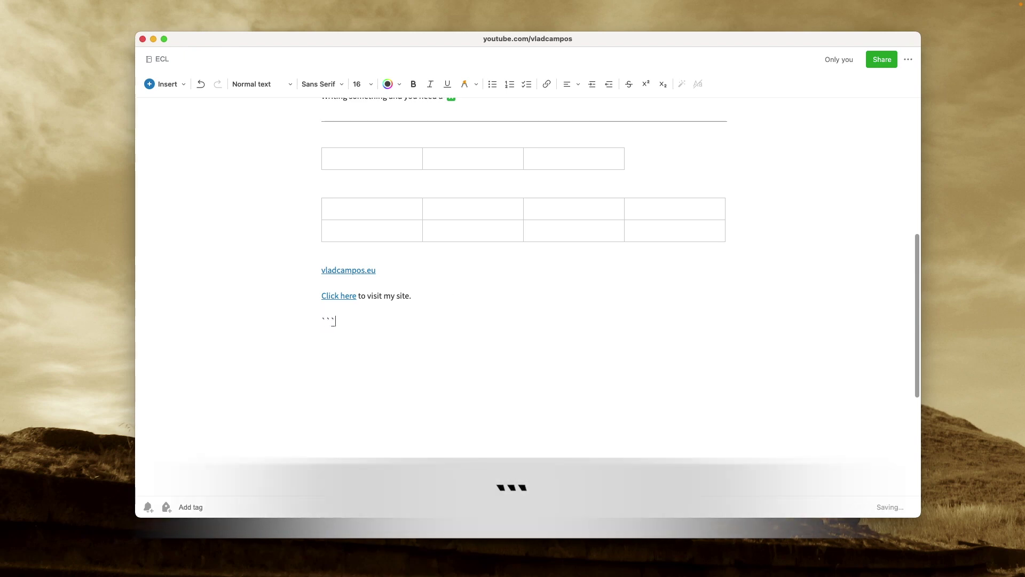
key("Return")
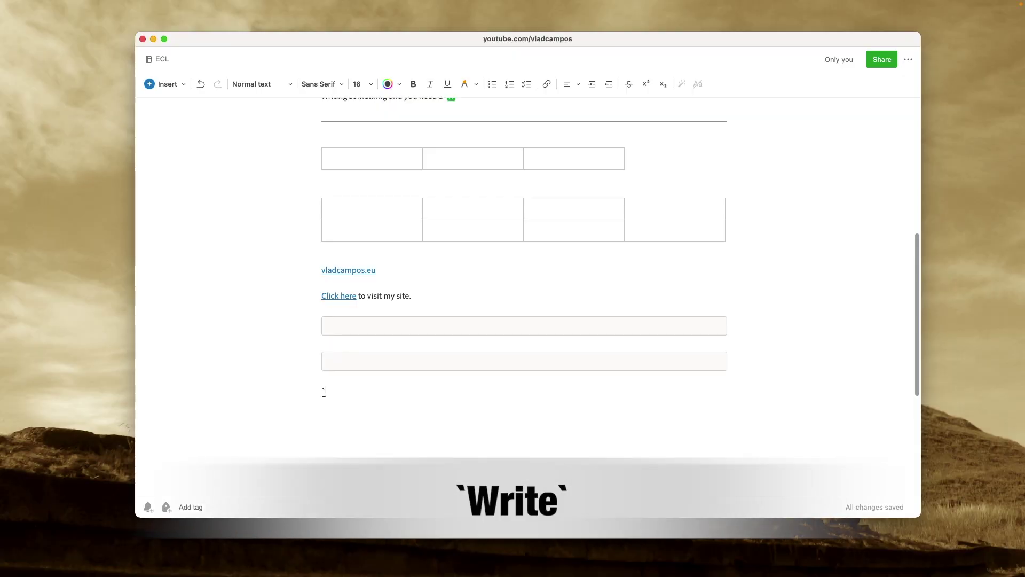
type("Wr")
type("ite`")
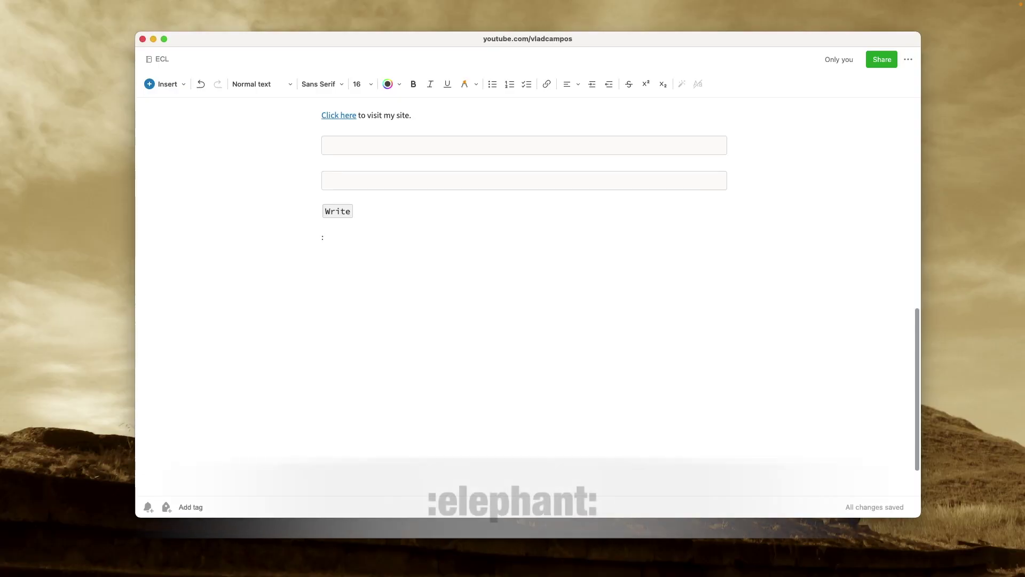
- Insert elephant, heart, smile and greenheart emoji from their :shortcodes:, one per line
type("ele")
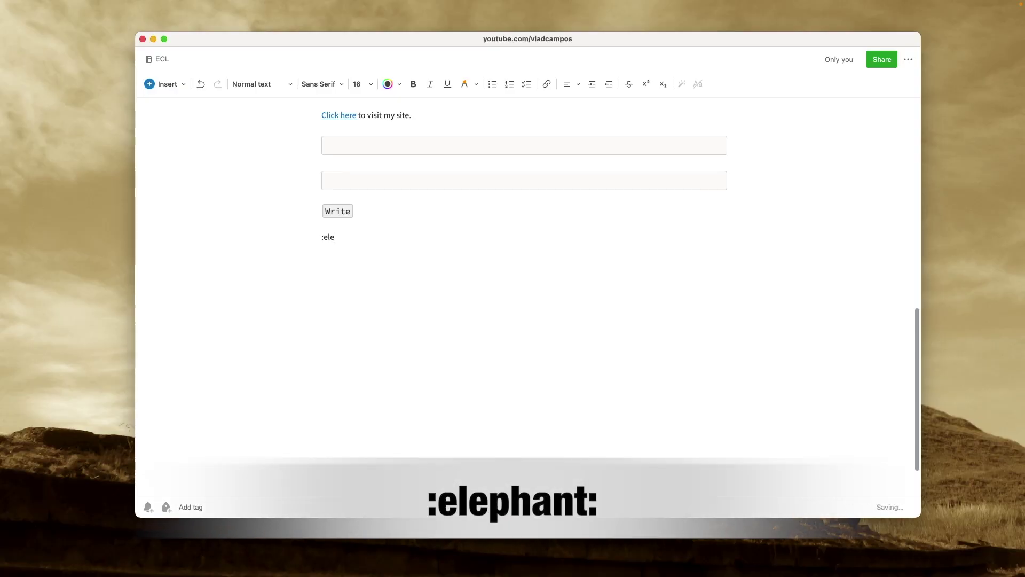
type("phant:")
key("Return")
type(":heart:")
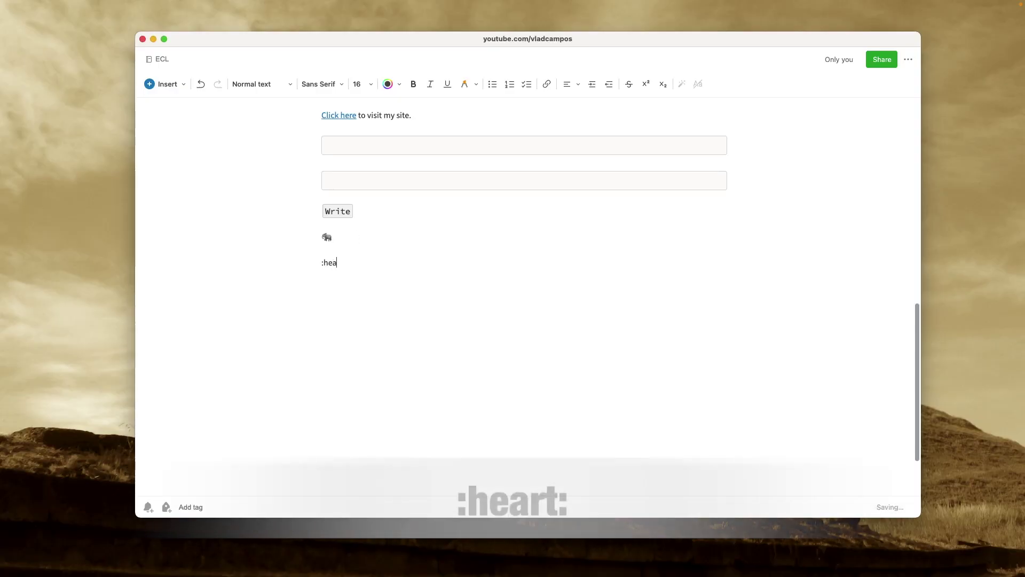
key("Return")
type(":smile:")
key("Return")
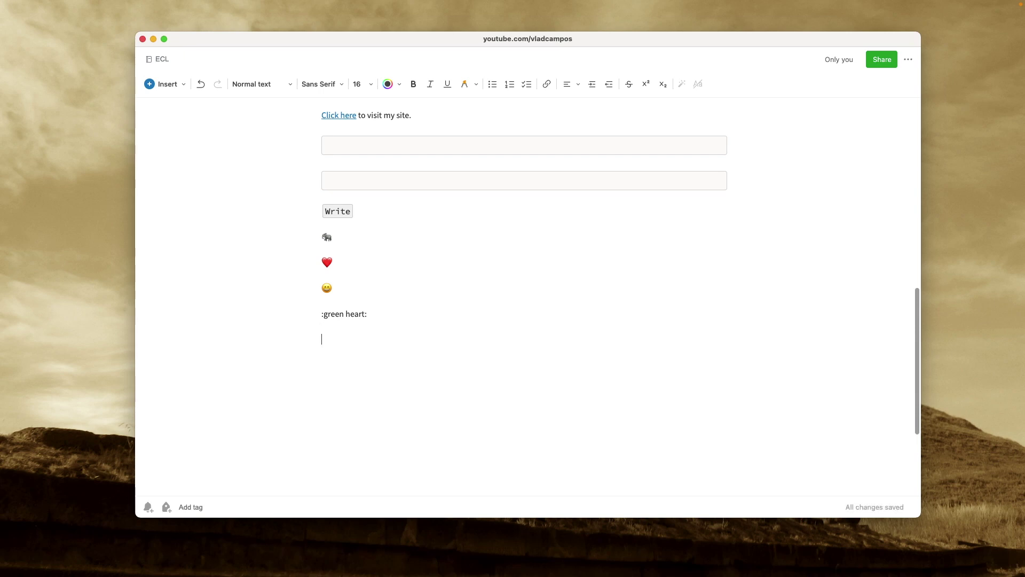
type("eenheart")
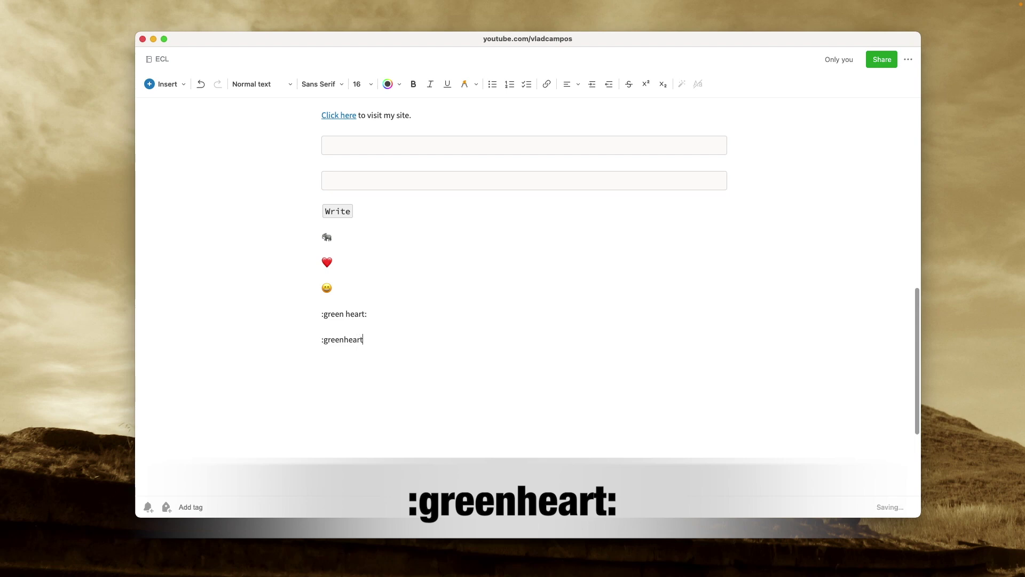
type(":")
key("Return")
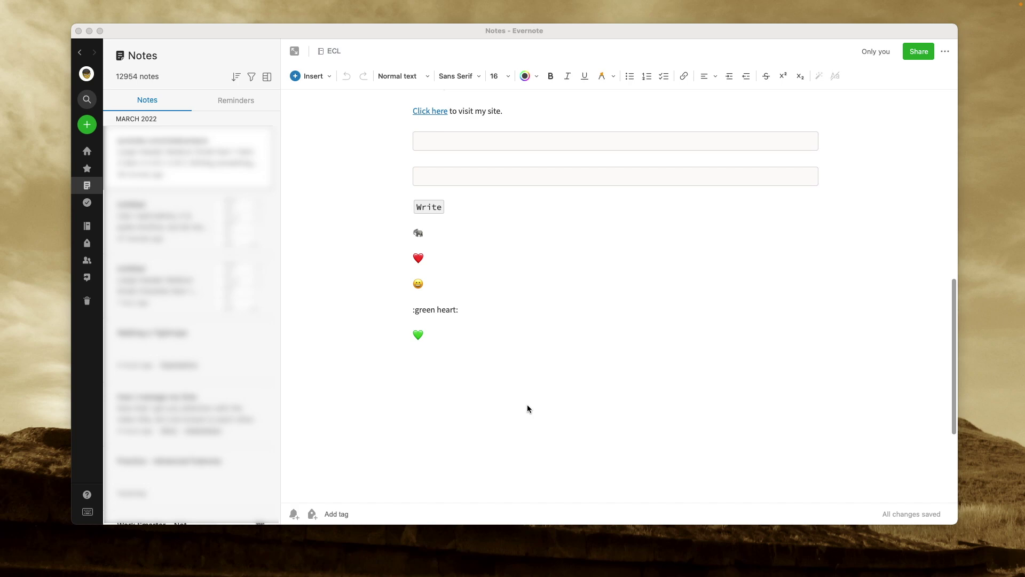
- Open the Keyboard Shortcuts panel and scroll to its Auto formatting section
left_click(87, 512)
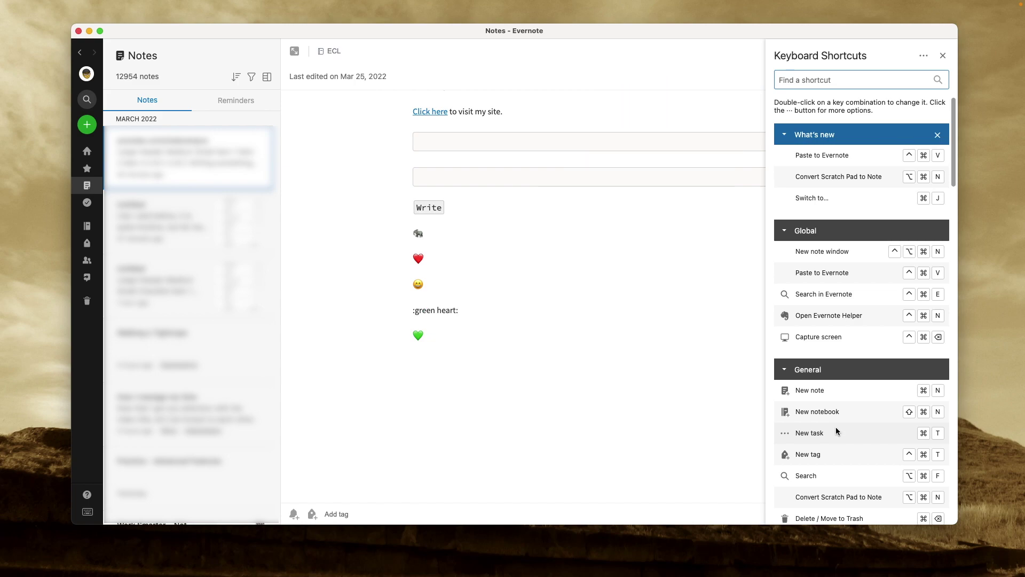
scroll(842, 380, "down", 10)
scroll(843, 380, "down", 15)
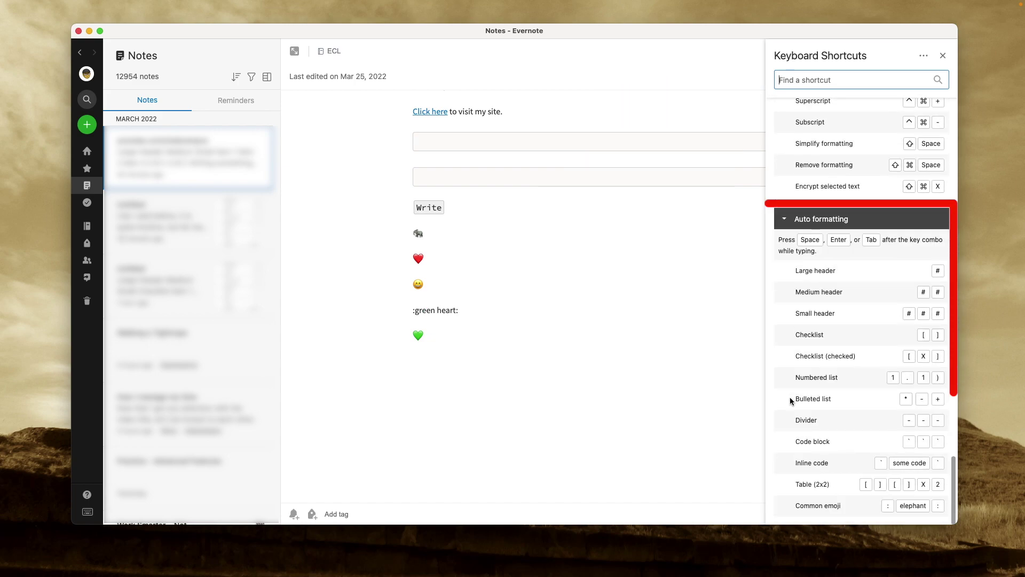